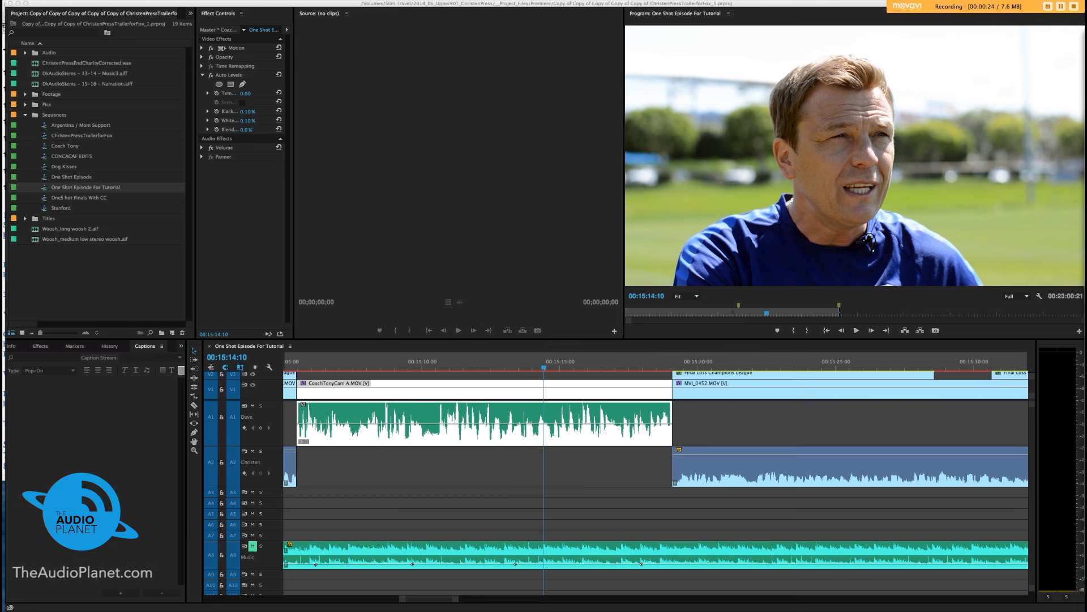
# - Position the playhead on the man's shot around 00:15:14 and play through the cut, then stop
pyautogui.click(544, 363)
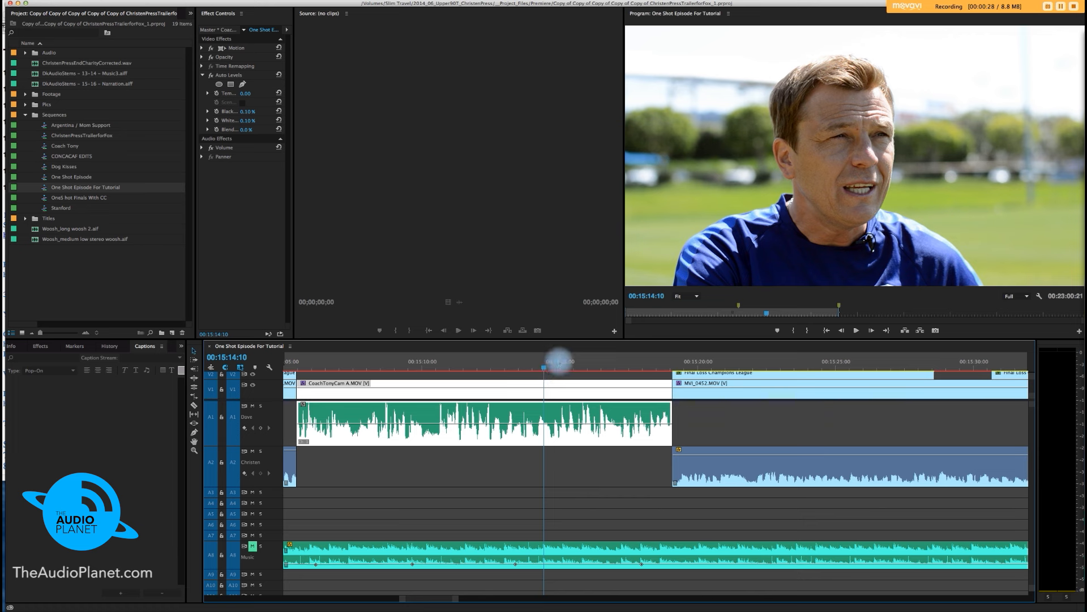
pyautogui.click(757, 360)
pyautogui.click(737, 360)
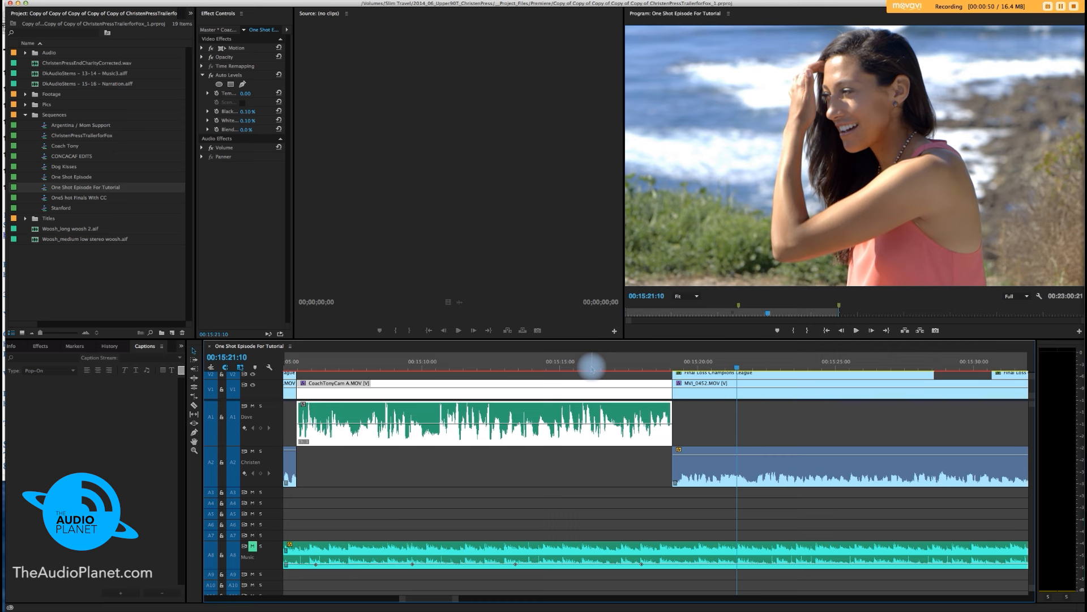
pyautogui.click(559, 364)
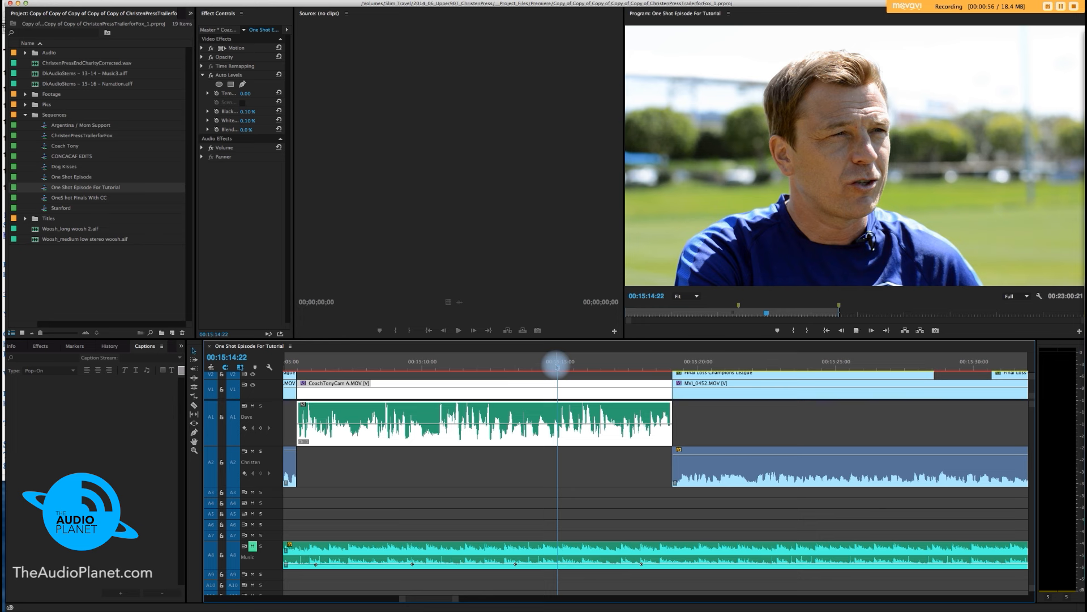
pyautogui.press('space')
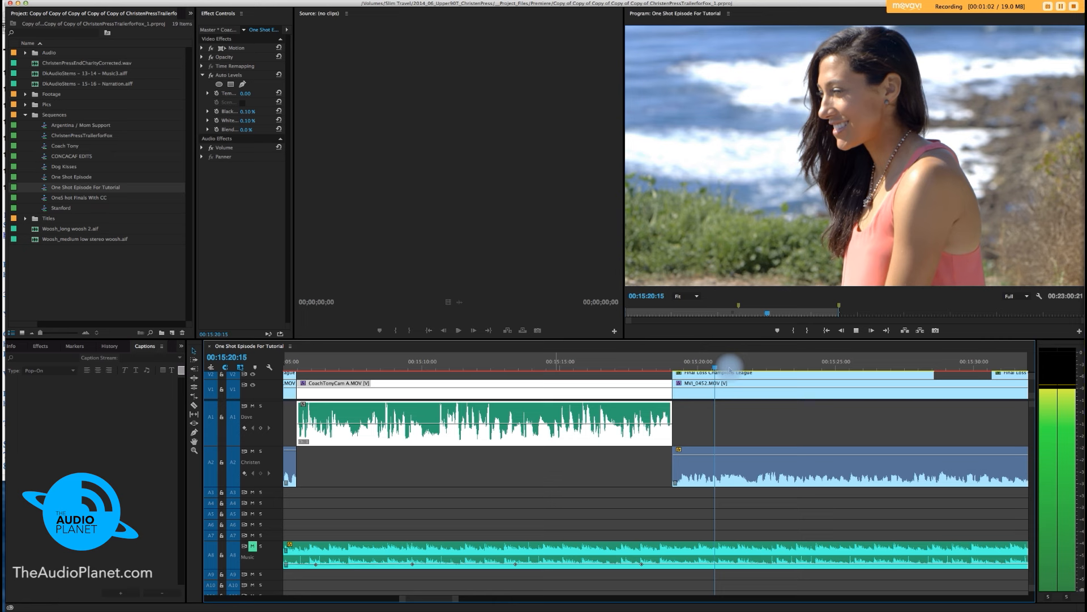
pyautogui.press('space')
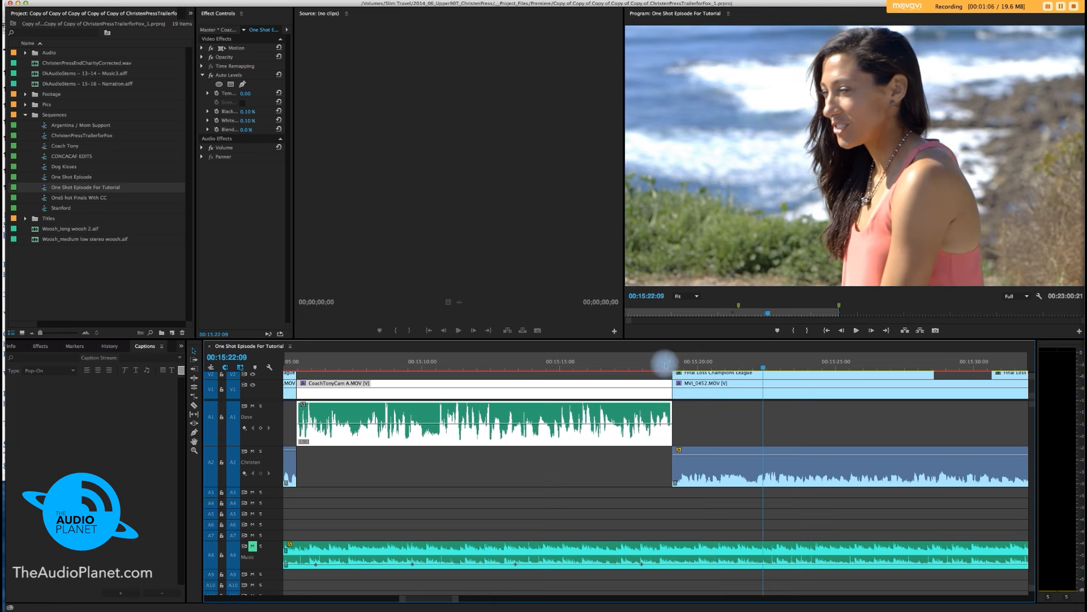
# - Scrub back and forth across the cut and zoom the timeline in on that edit point
pyautogui.moveTo(664, 364); pyautogui.dragTo(674, 363)
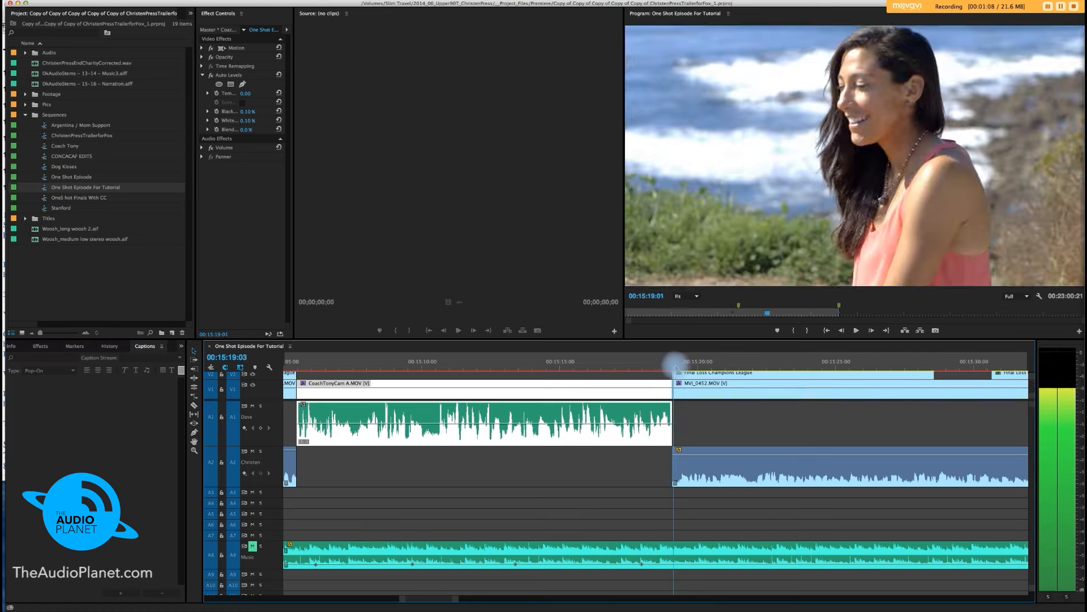
pyautogui.moveTo(674, 362); pyautogui.dragTo(664, 367)
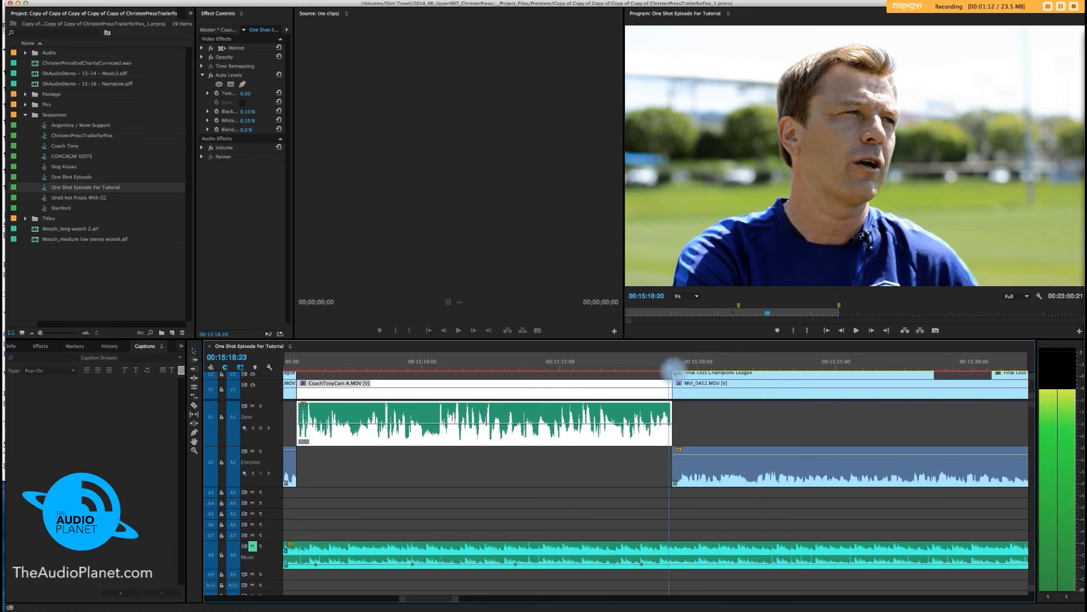
pyautogui.moveTo(665, 367)
pyautogui.mouseDown()
pyautogui.moveTo(678, 368)
pyautogui.moveTo(668, 367)
pyautogui.moveTo(684, 390)
pyautogui.mouseUp()
pyautogui.press('=')
pyautogui.press('=')
pyautogui.press('=')
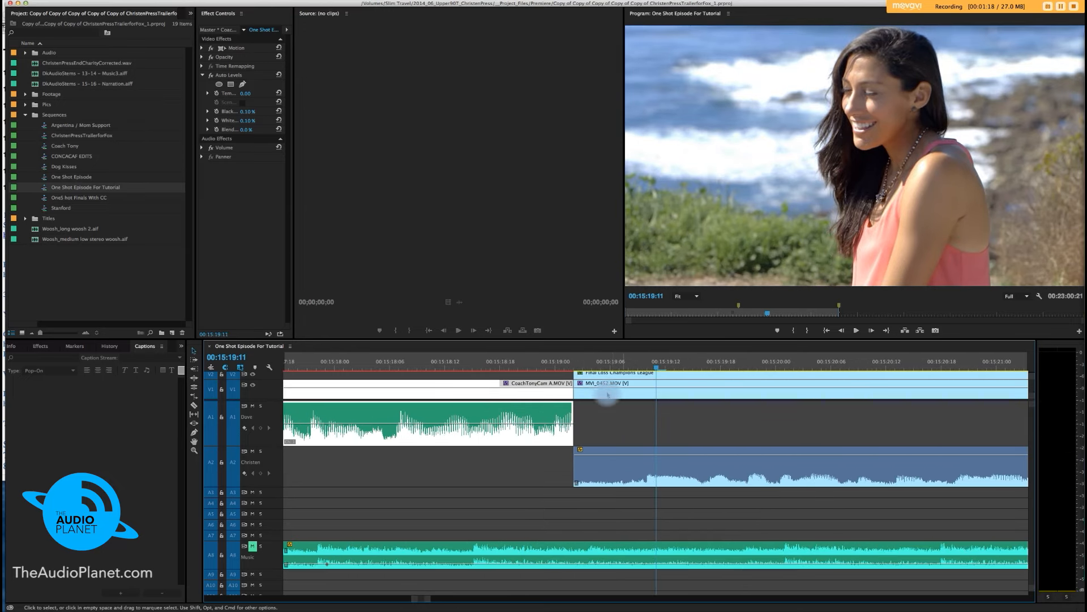
pyautogui.press('=')
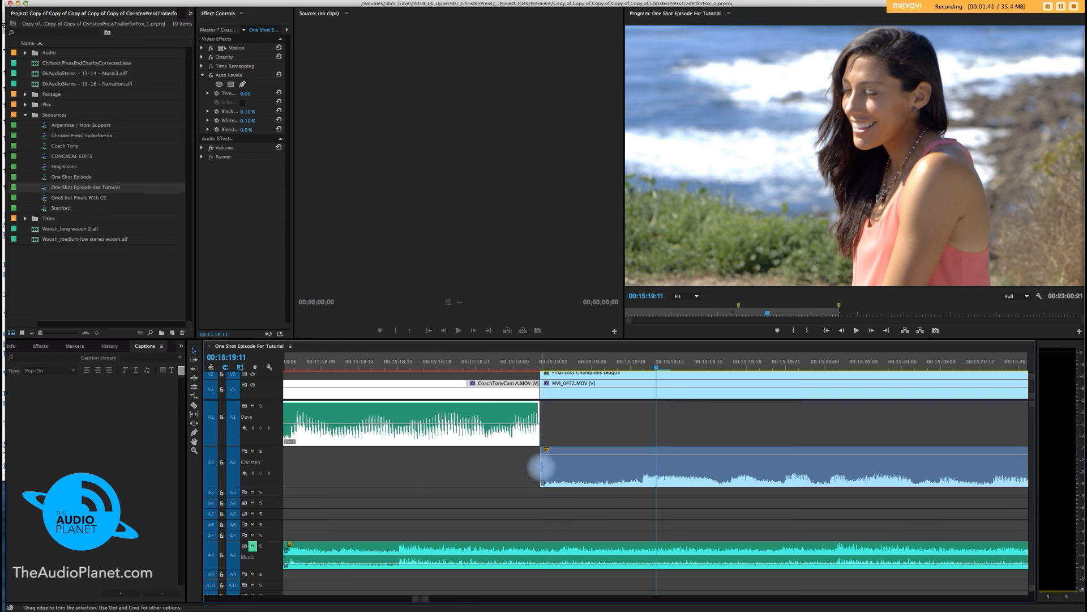
# - Select the MVI_0452 clip at the edit point to inspect it
pyautogui.click(553, 472)
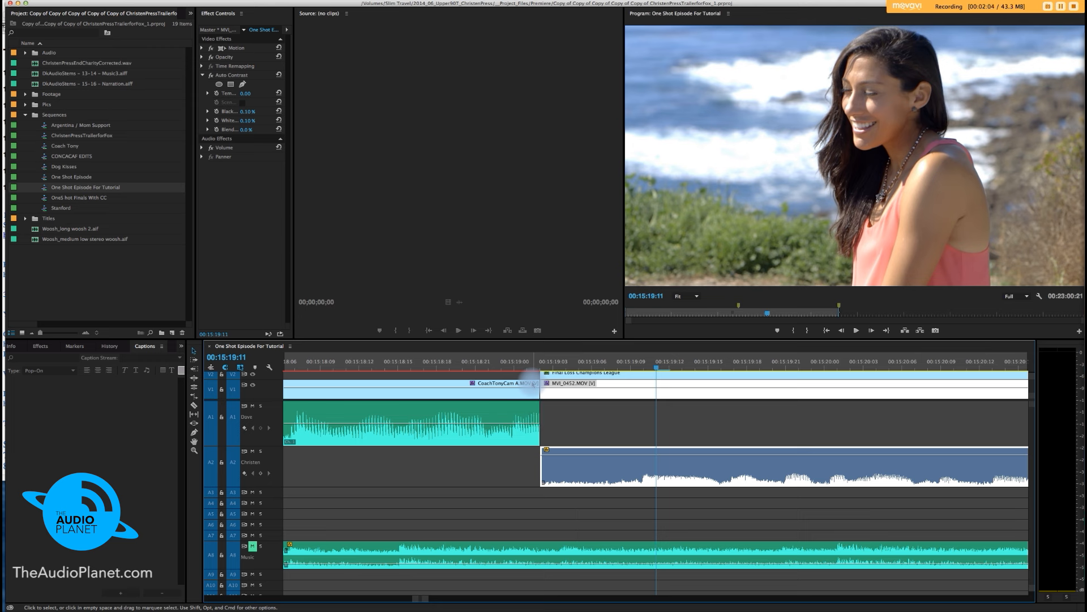
# - Unlink video and audio on the CoachTonyCam A.MOV clip
pyautogui.click(509, 412)
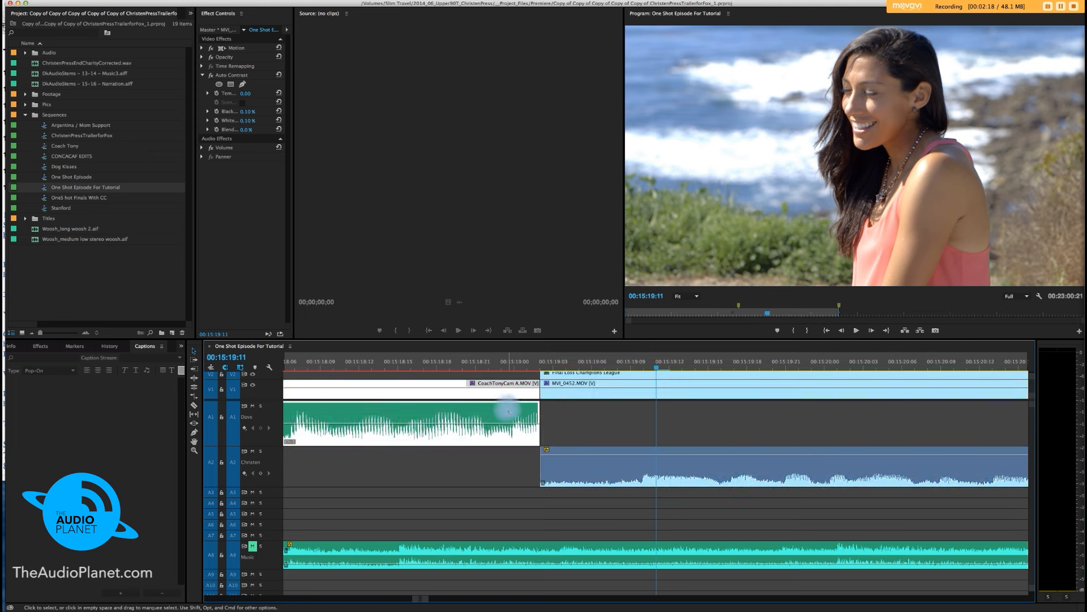
pyautogui.rightClick(507, 412)
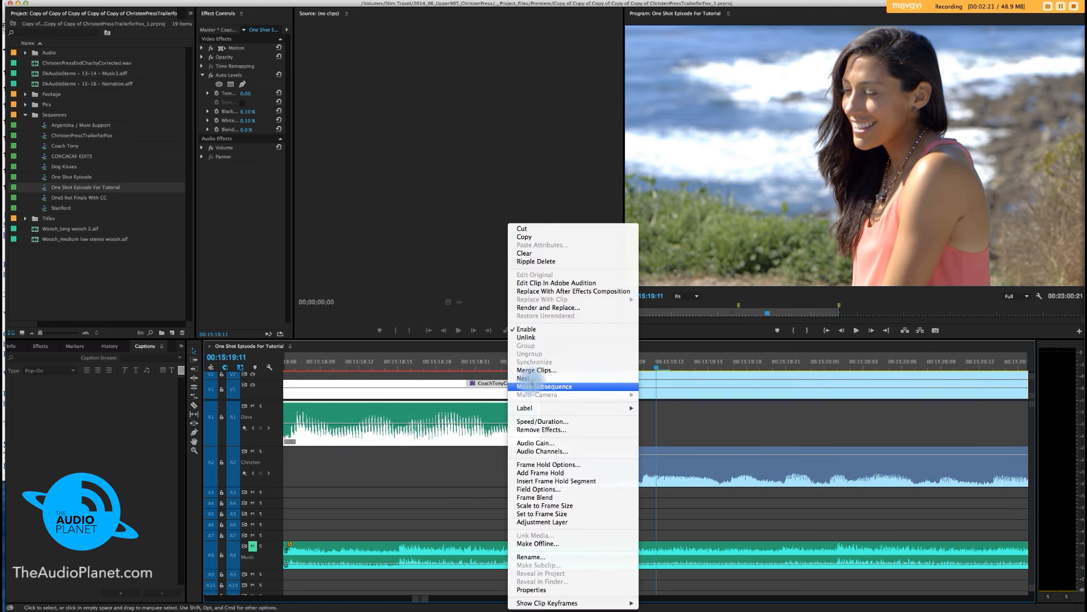
pyautogui.click(544, 337)
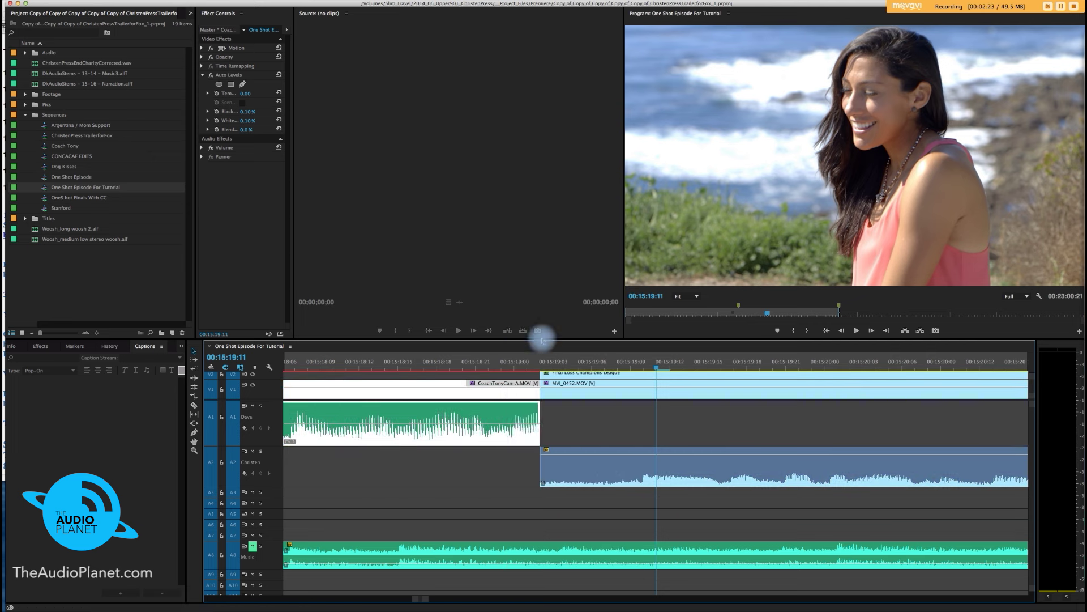
# - Unlink video and audio on the MVI_0452.MOV clip and bring up edit options at the coach audio's end
pyautogui.click(605, 467)
pyautogui.rightClick(603, 467)
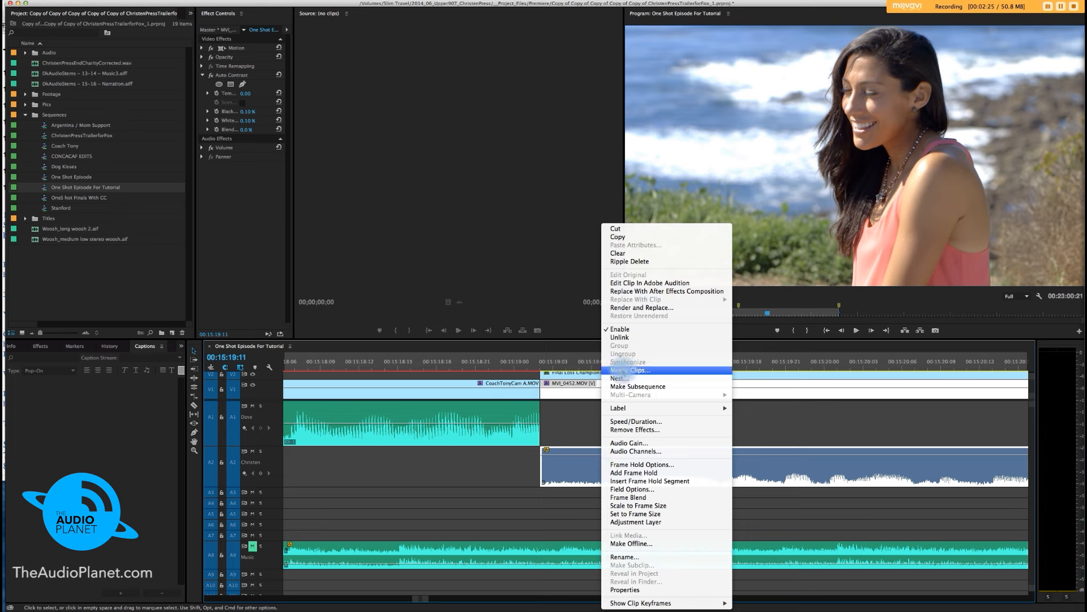
pyautogui.click(619, 337)
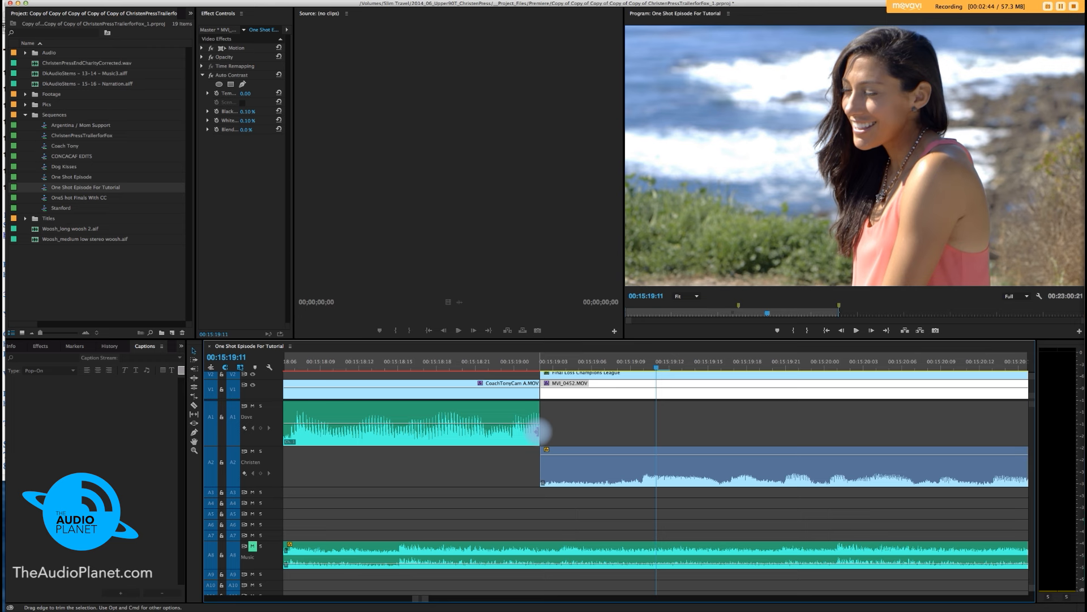
pyautogui.rightClick(539, 432)
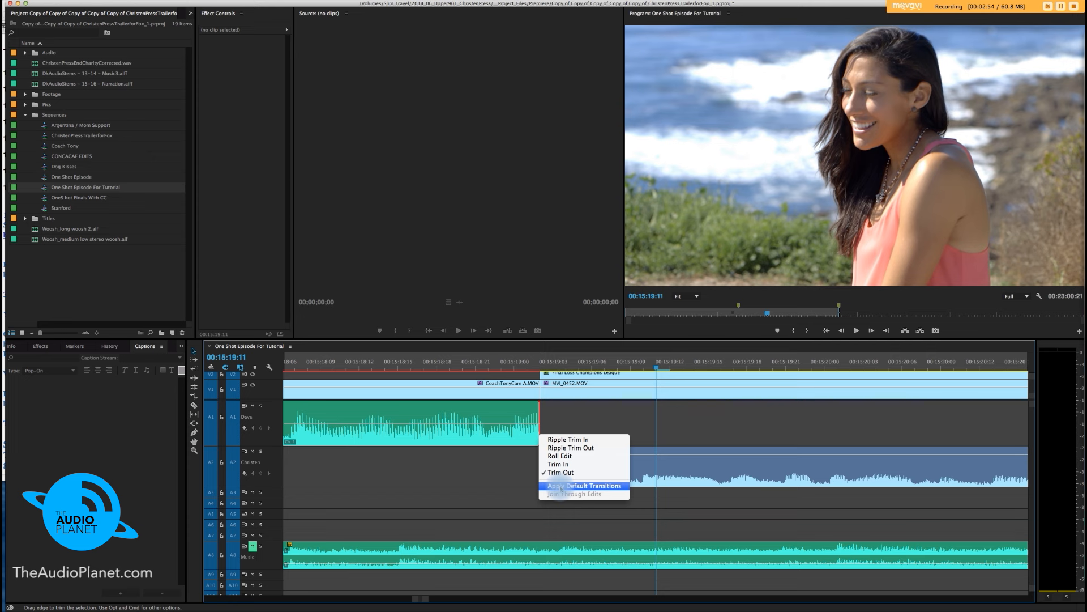
# - Apply the default Constant Power crossfade to the coach audio's end and the woman's audio's start
pyautogui.click(561, 487)
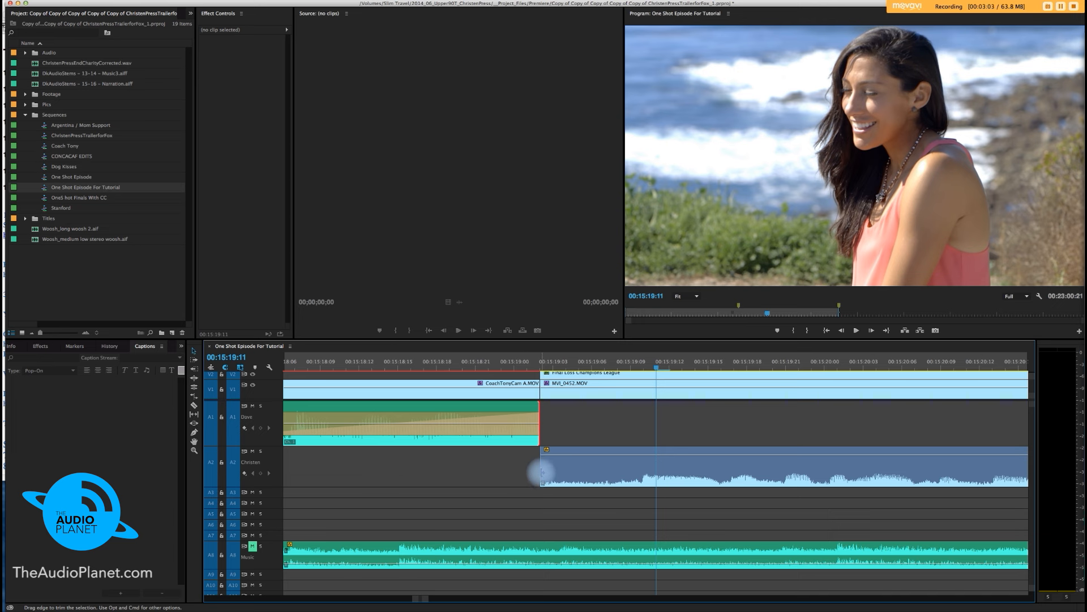
pyautogui.rightClick(540, 471)
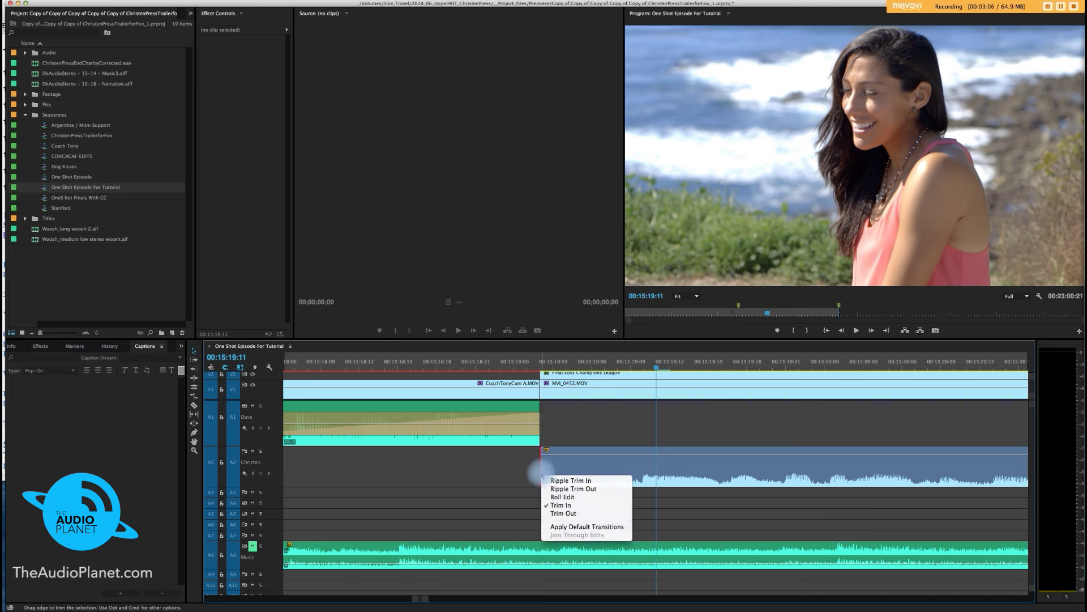
pyautogui.click(554, 526)
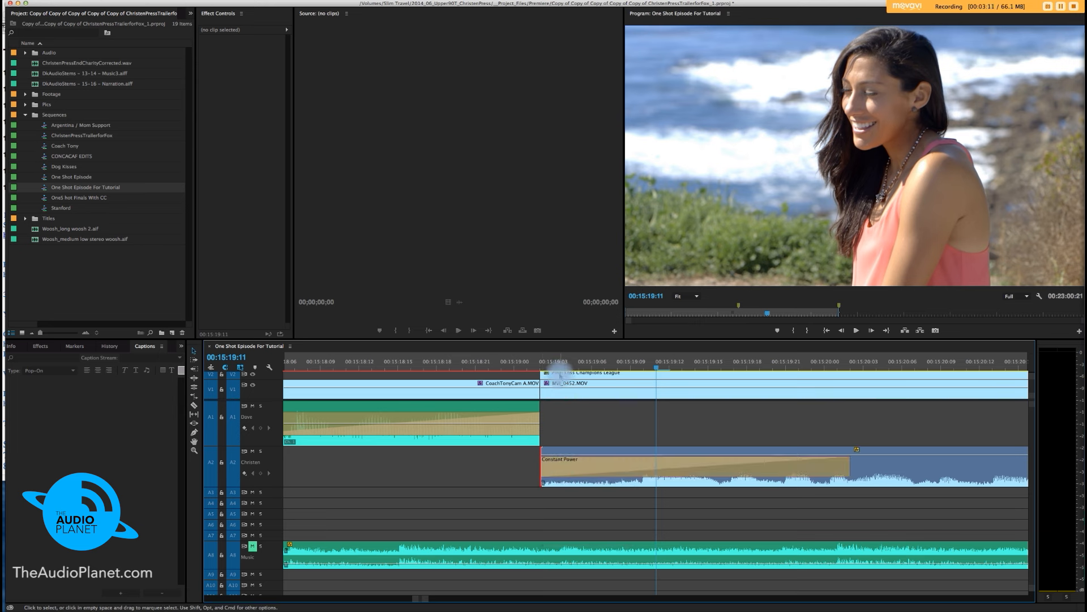
pyautogui.press('-')
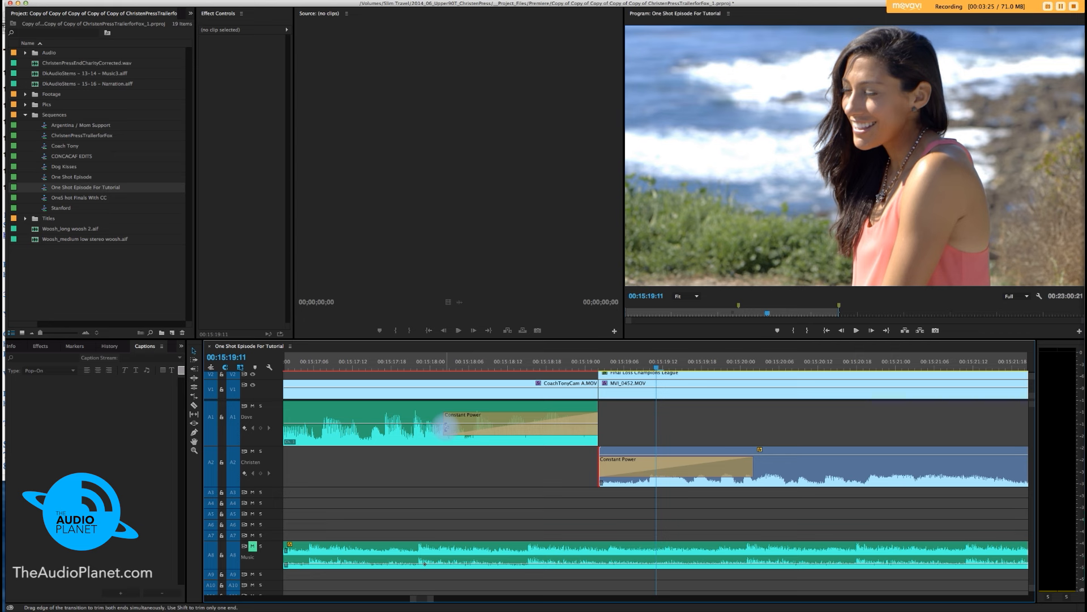
# - Trim the coach's crossfade from its start and shorten the woman's crossfade to 8 frames
pyautogui.moveTo(444, 428); pyautogui.dragTo(595, 434)
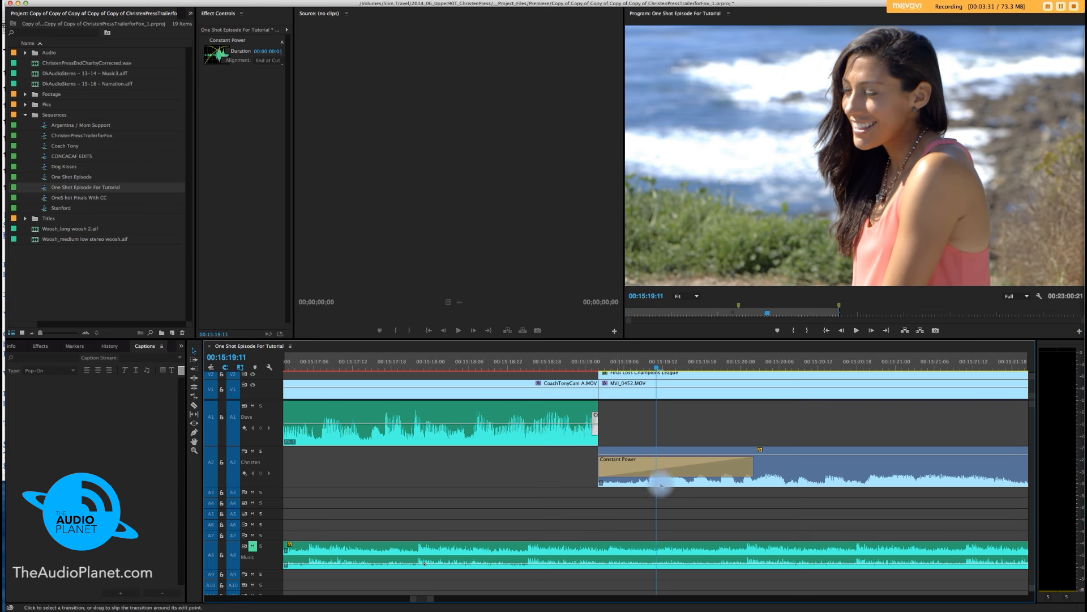
pyautogui.moveTo(748, 473); pyautogui.dragTo(652, 475)
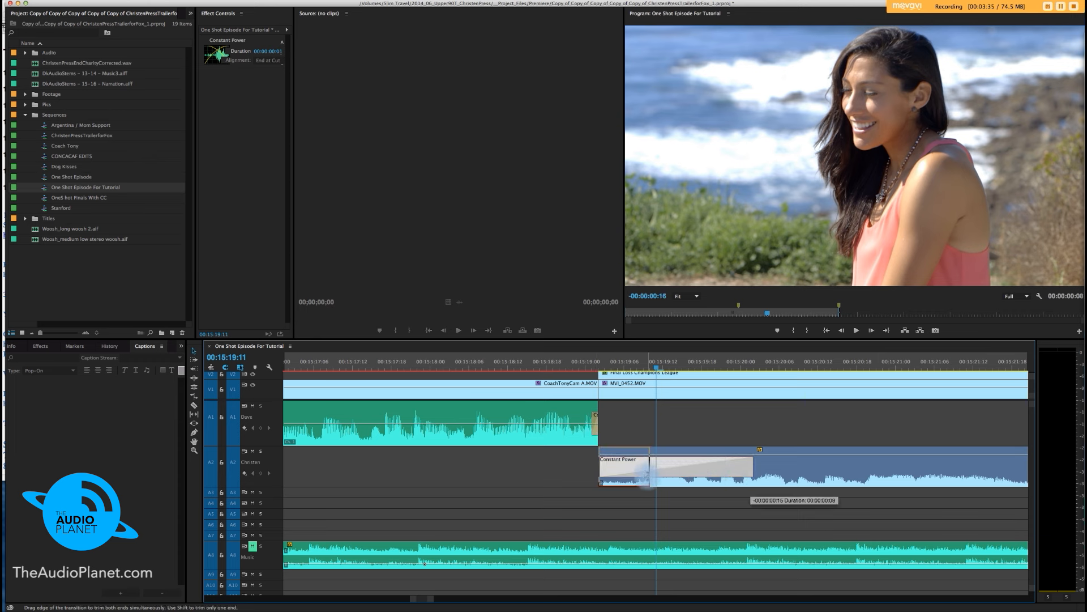
pyautogui.moveTo(651, 475); pyautogui.dragTo(651, 479)
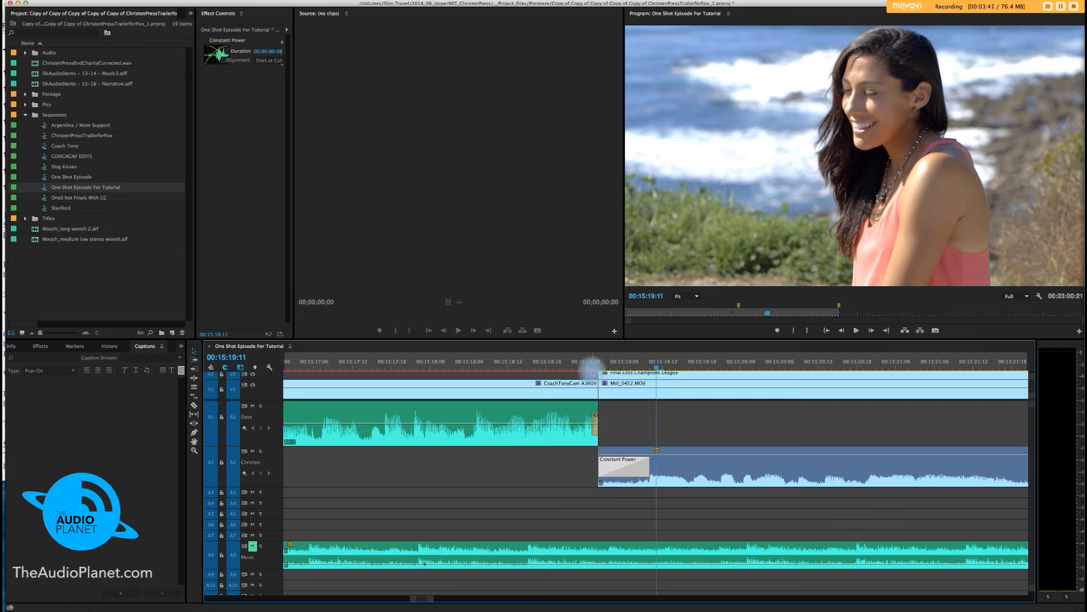
# - Park the playhead at 00:15:19:00 and extend the coach's audio clip one frame past the edit
pyautogui.click(585, 364)
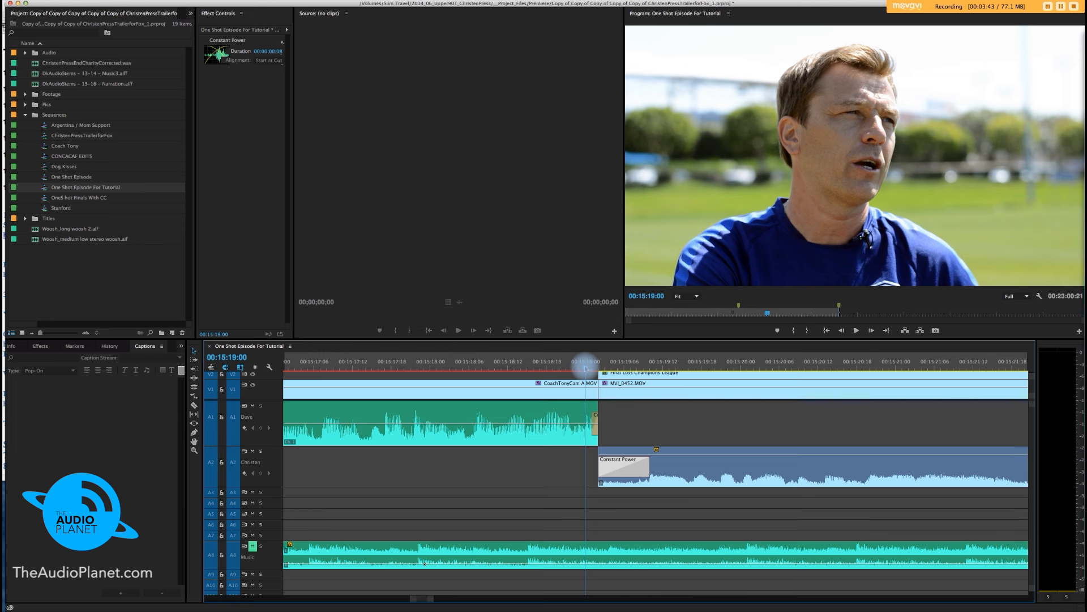
pyautogui.press('=')
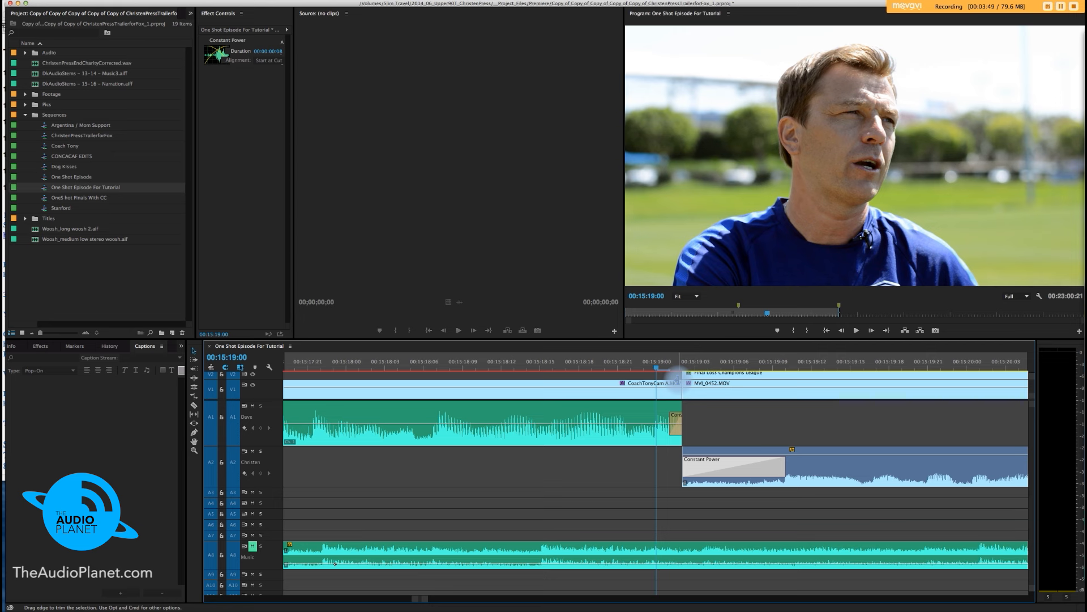
pyautogui.press('-')
pyautogui.press('=')
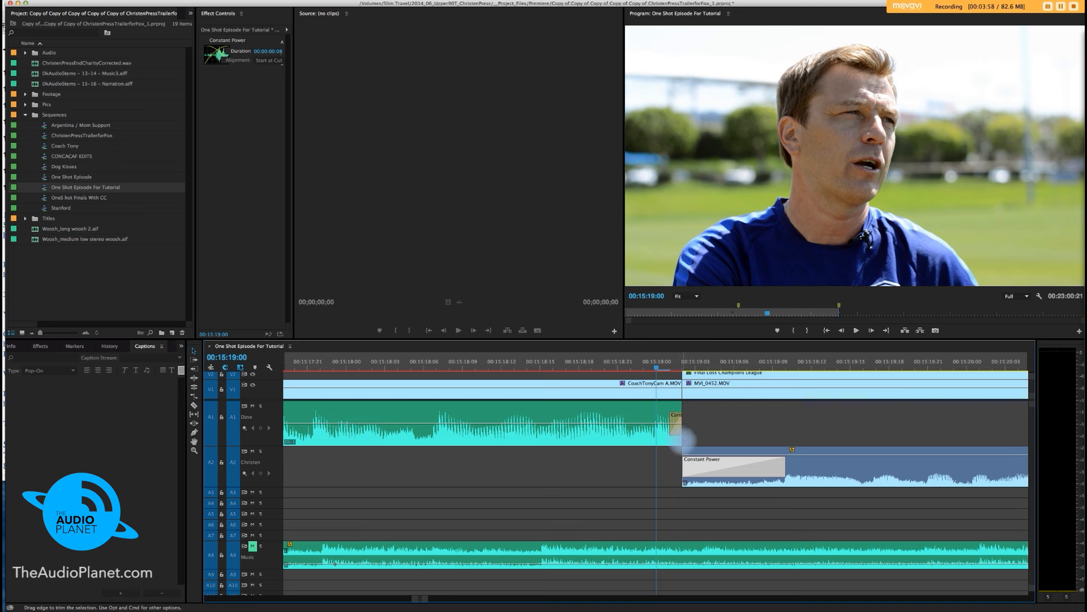
pyautogui.moveTo(681, 435); pyautogui.dragTo(691, 436)
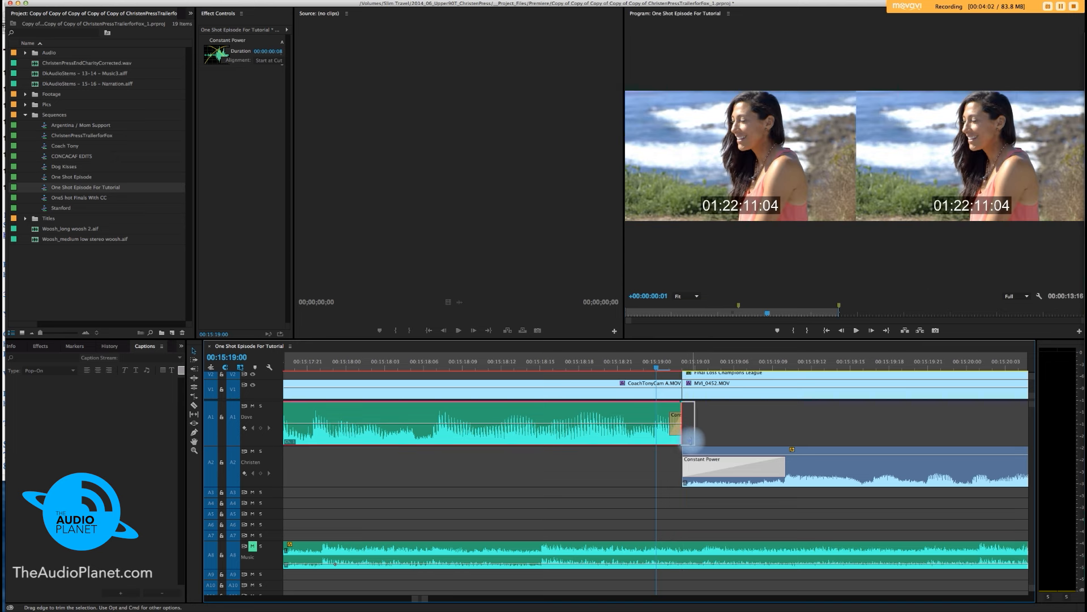
pyautogui.moveTo(690, 435); pyautogui.dragTo(692, 435)
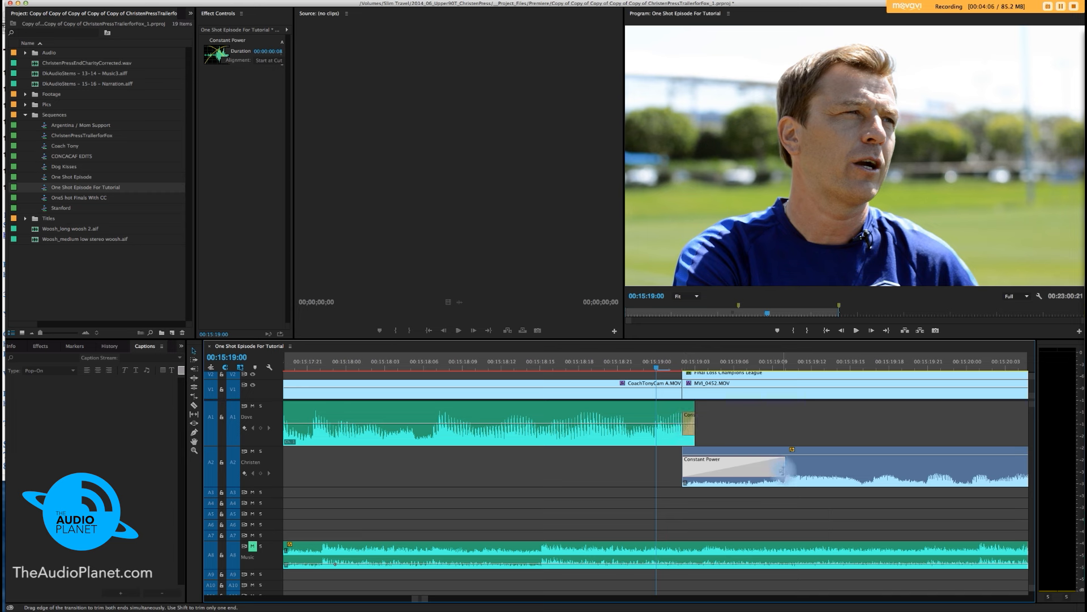
# - Shorten the woman's Constant Power crossfade to 7 frames
pyautogui.moveTo(784, 469); pyautogui.dragTo(771, 469)
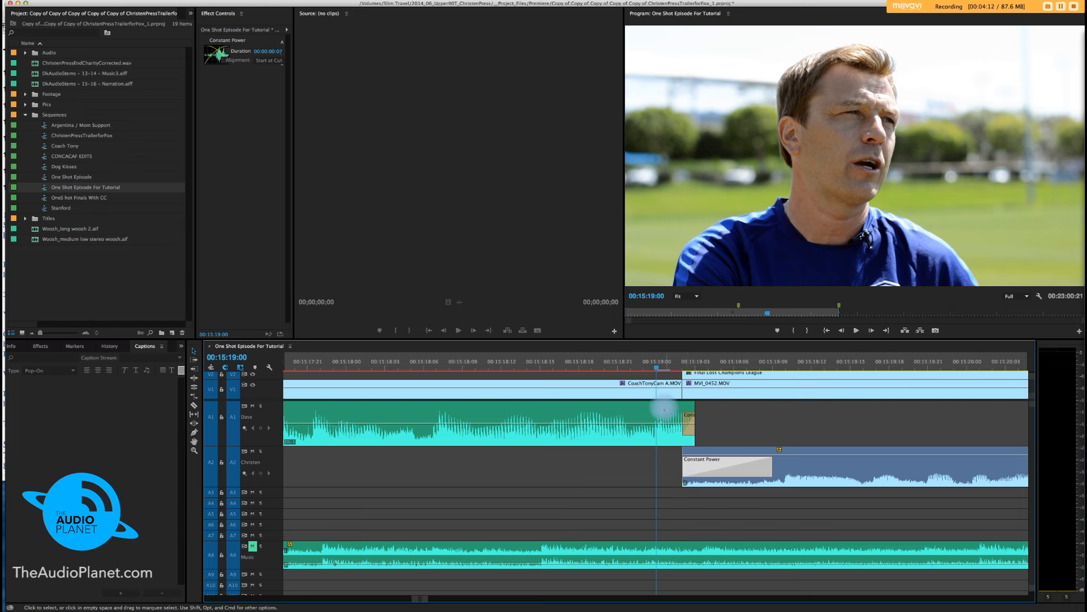
pyautogui.press('-')
pyautogui.press('-')
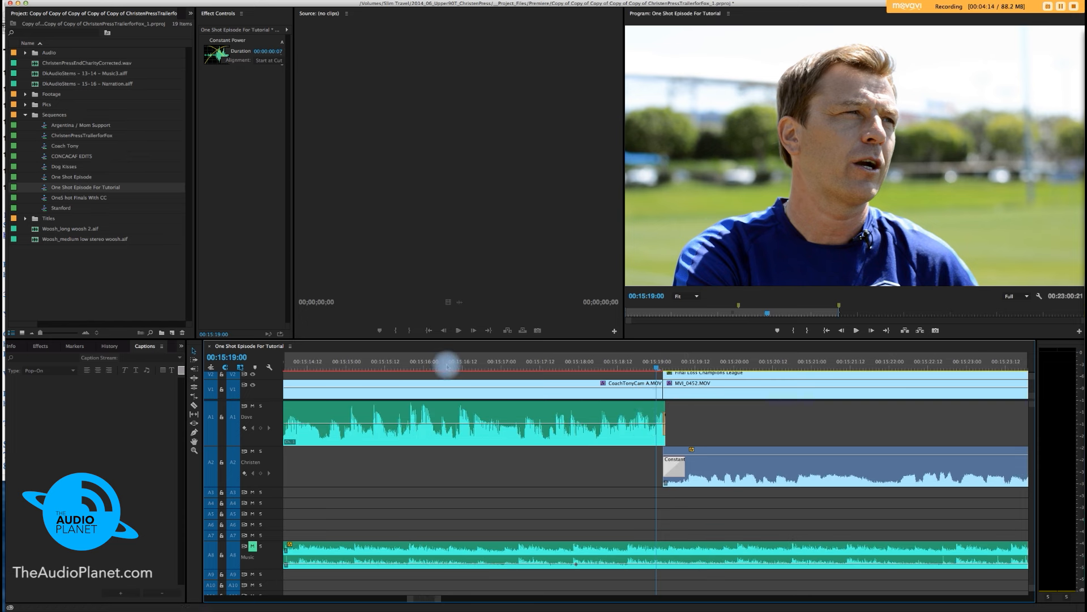
pyautogui.click(448, 366)
pyautogui.press('space')
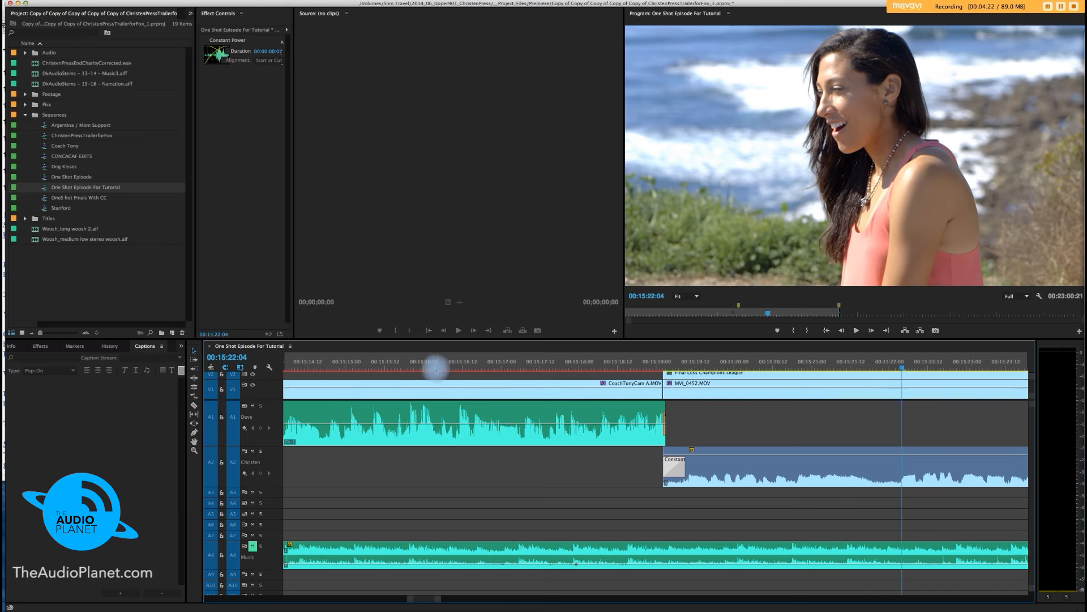
pyautogui.click(434, 367)
pyautogui.press('space')
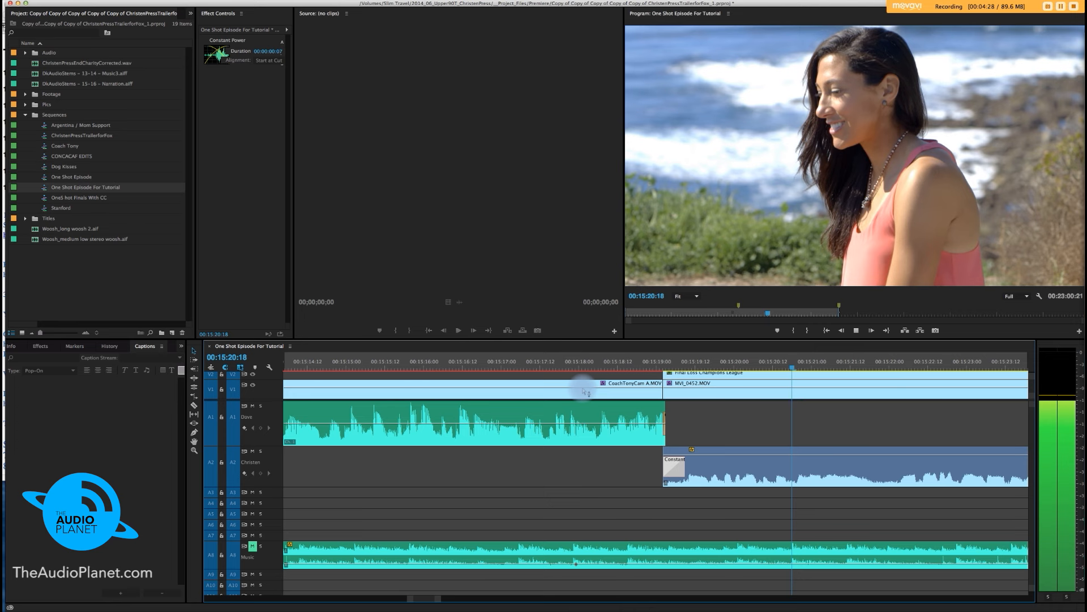
pyautogui.press('space')
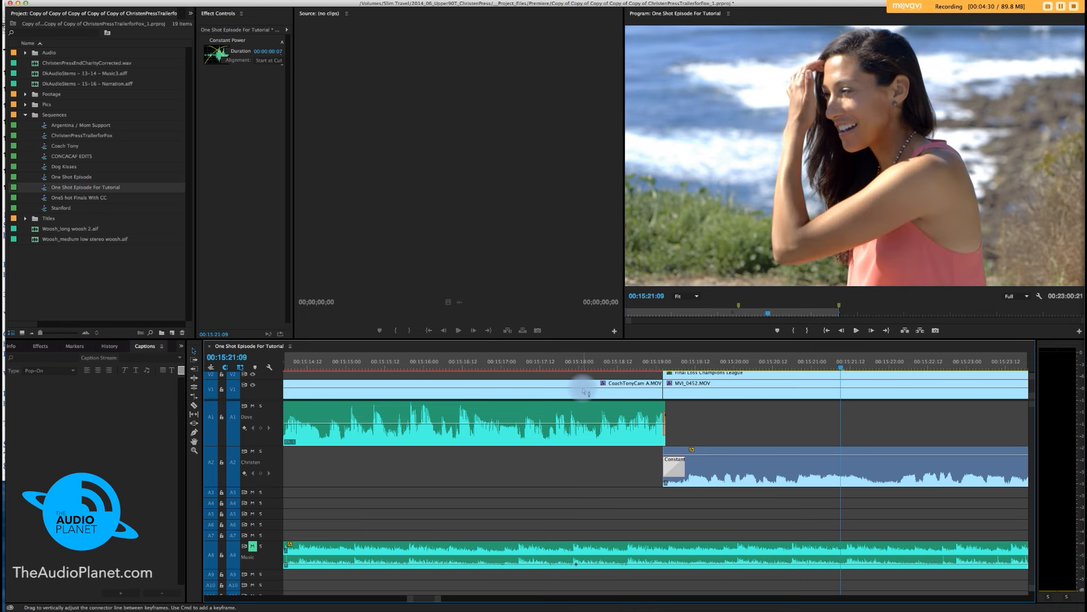
pyautogui.scroll(-4, 720, 379)
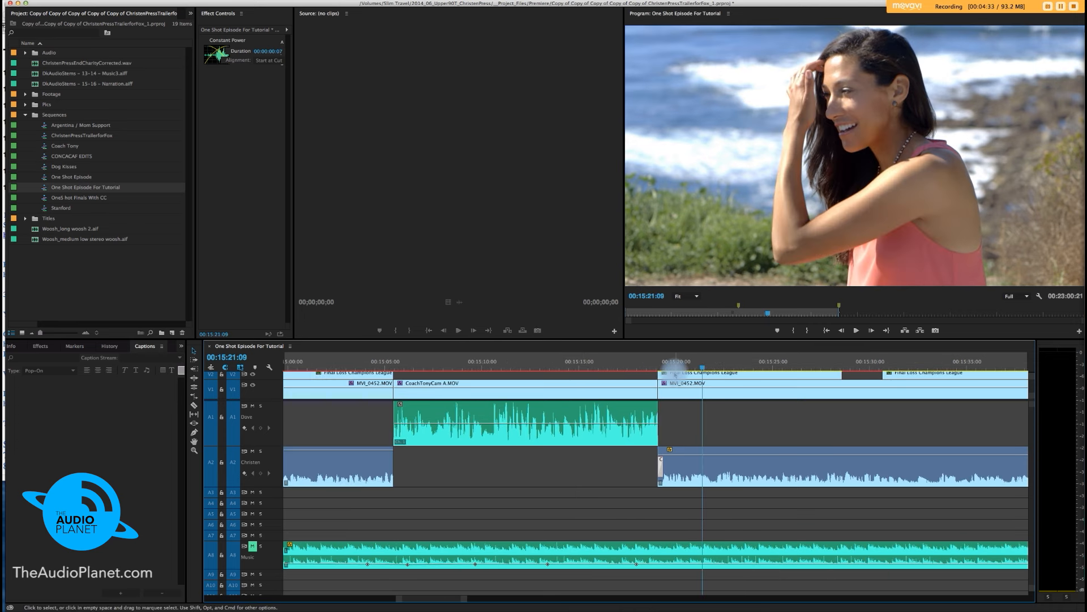